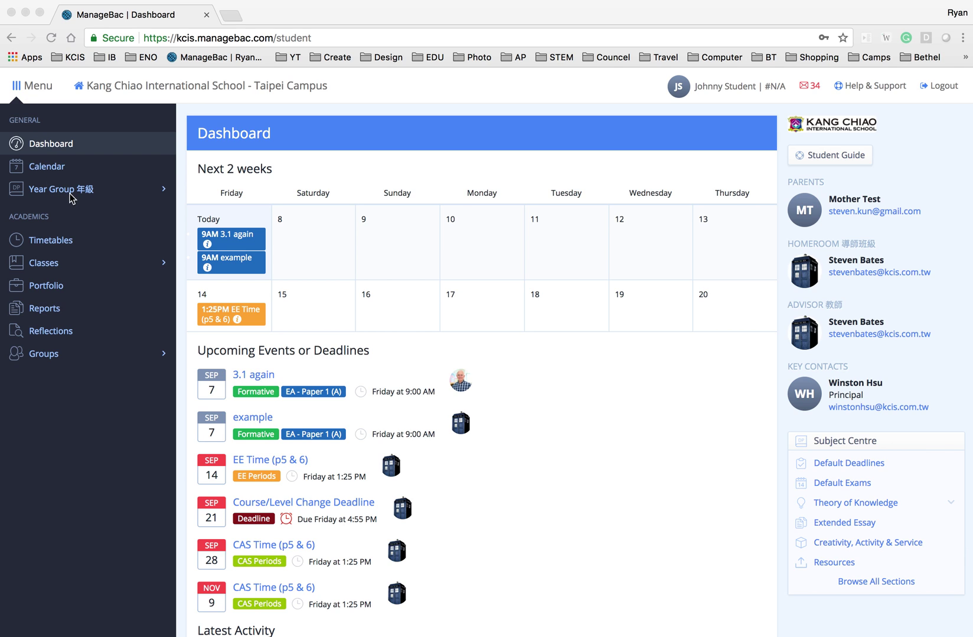
# Expand Year Group in the left sidebar to show its CAS, Extended Essay and Theory of Knowledge pages.
pyautogui.click(103, 189)
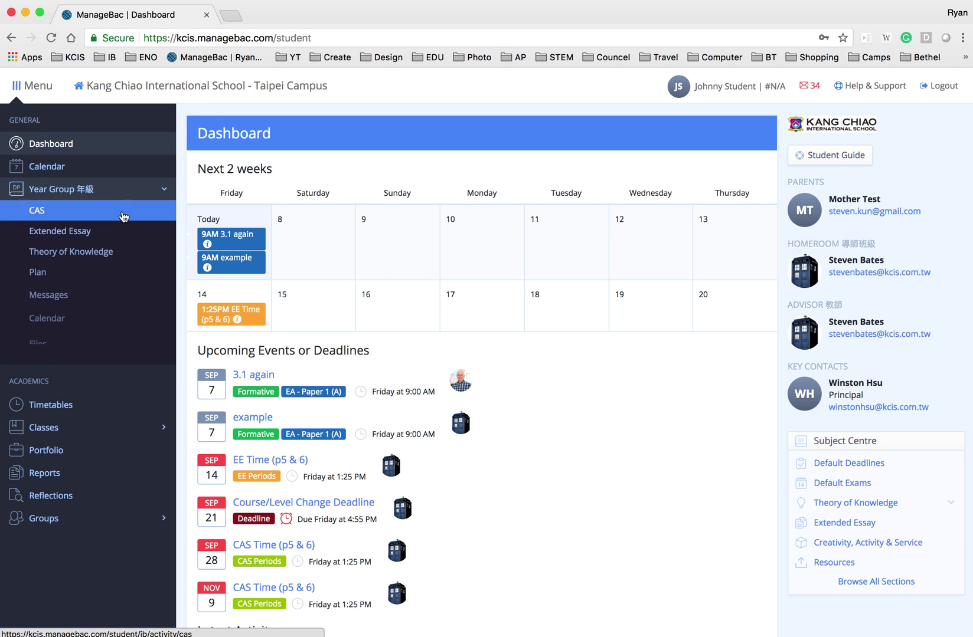
# Go to the CAS Worksheet under Year Group and open the Add CAS Experience form.
pyautogui.click(114, 214)
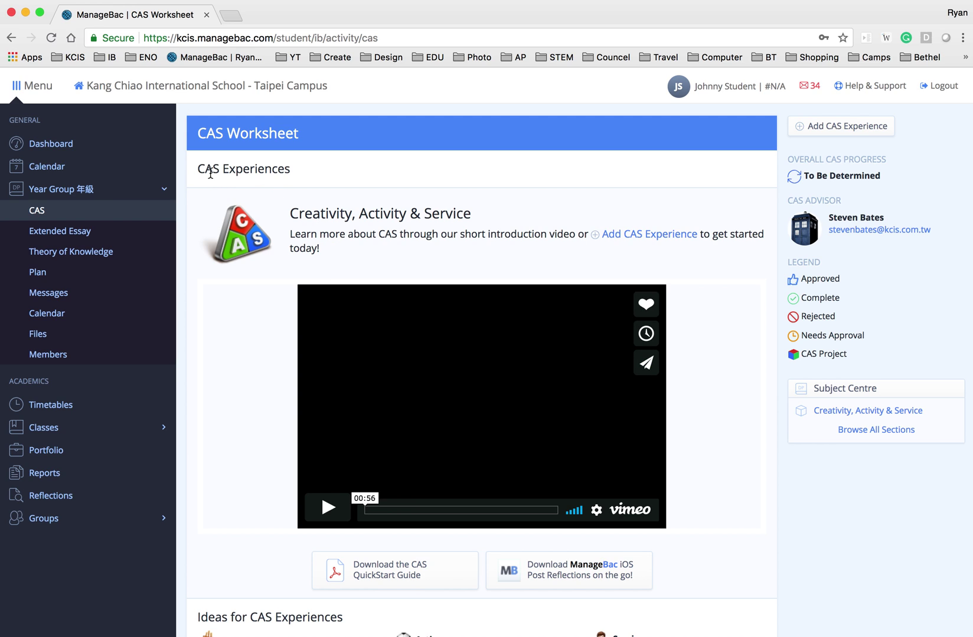
pyautogui.moveTo(199, 169); pyautogui.dragTo(297, 172)
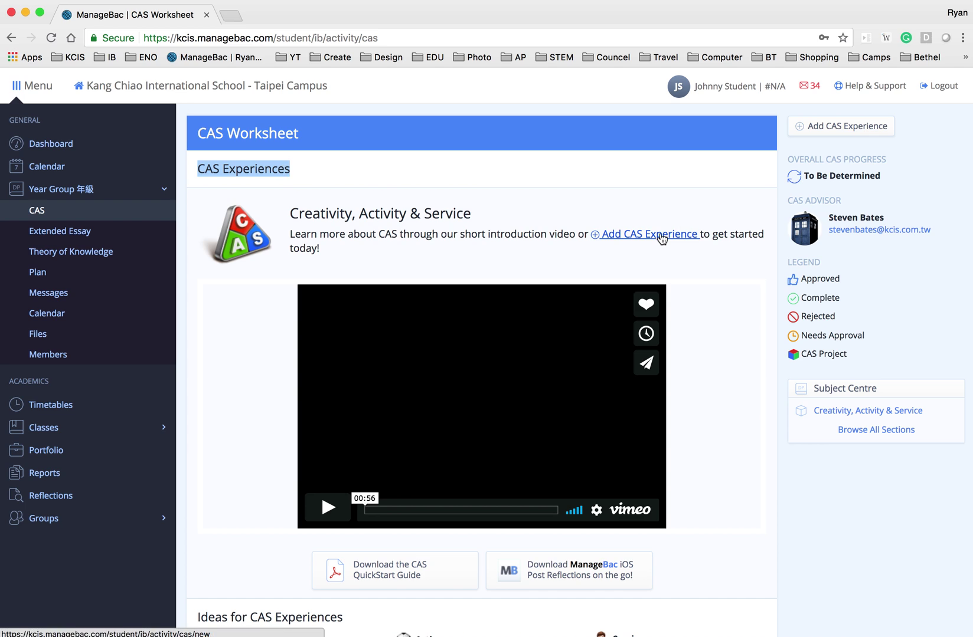
pyautogui.moveTo(588, 232); pyautogui.dragTo(709, 229)
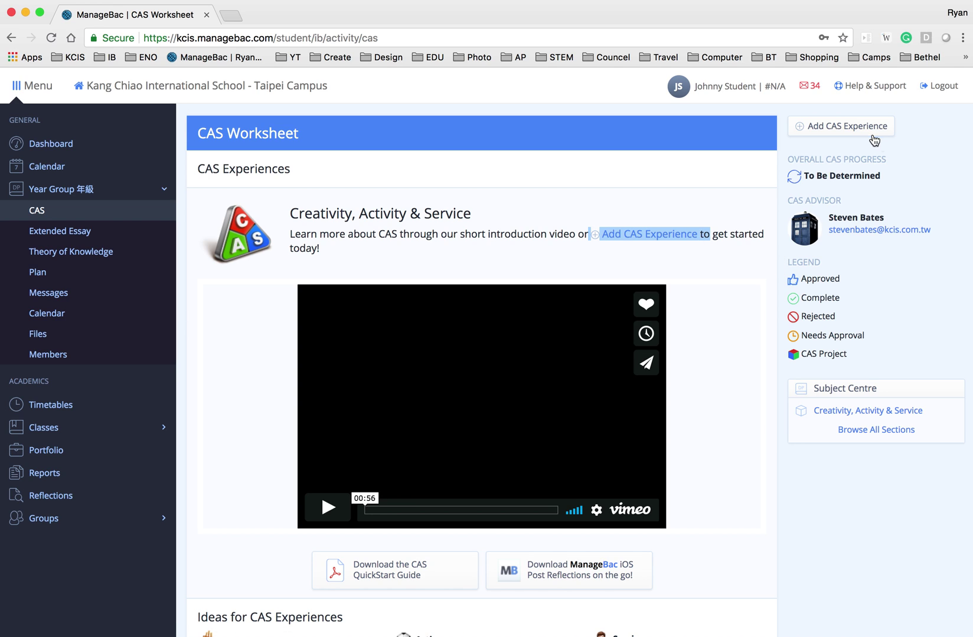
pyautogui.click(815, 132)
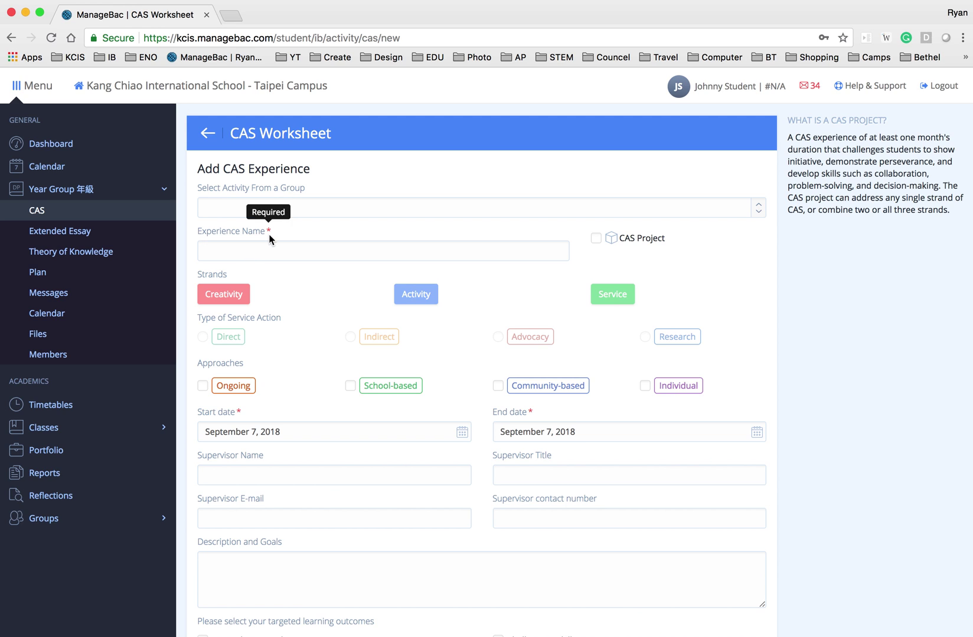
# Name the experience 'School's MUN 2017 Winter Conference Charing Stage 2', leave CAS Project unticked, and choose Creativity.
pyautogui.click(251, 257)
pyautogui.click(250, 273)
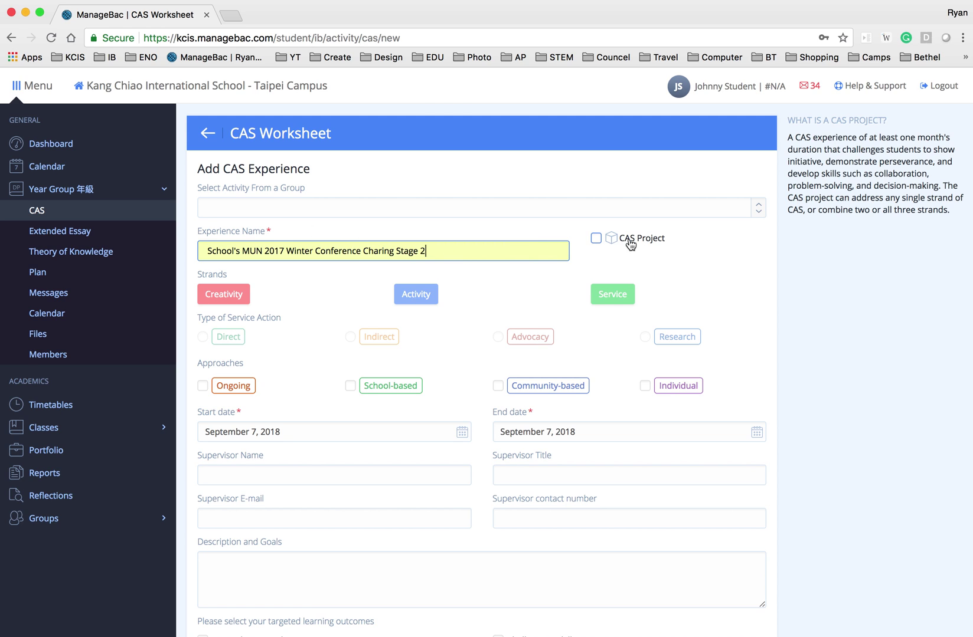
pyautogui.click(596, 239)
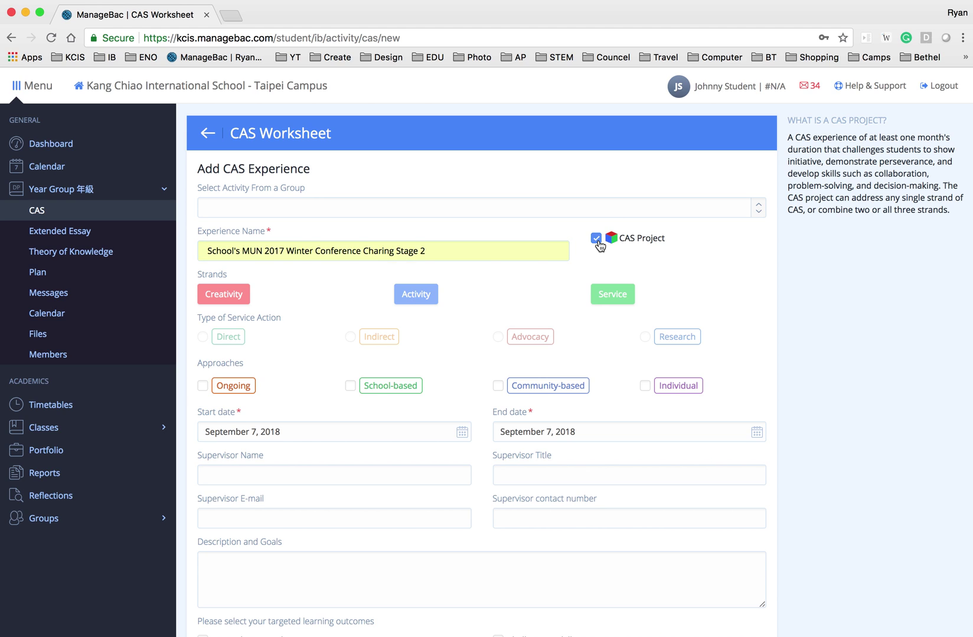
pyautogui.click(598, 242)
pyautogui.click(228, 303)
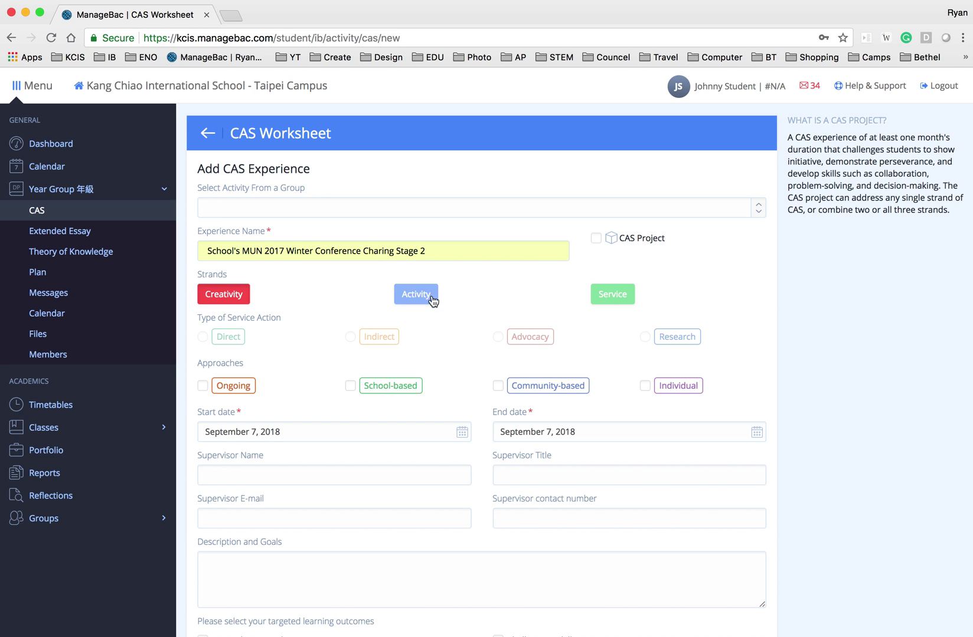
# Tick School-based under the experience's Approaches.
pyautogui.scroll(-3, 287, 311)
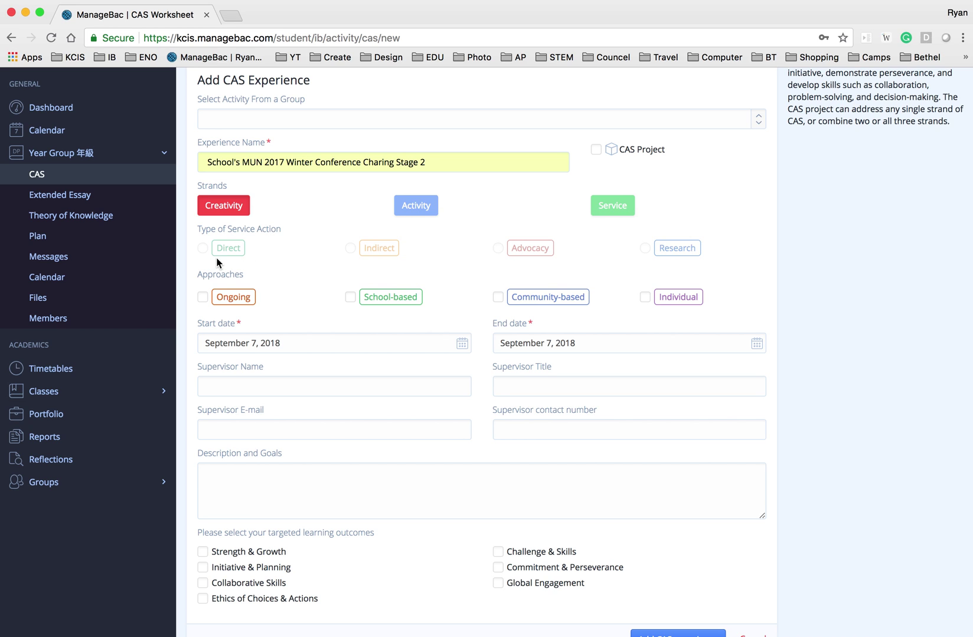
pyautogui.moveTo(368, 262)
pyautogui.click(384, 304)
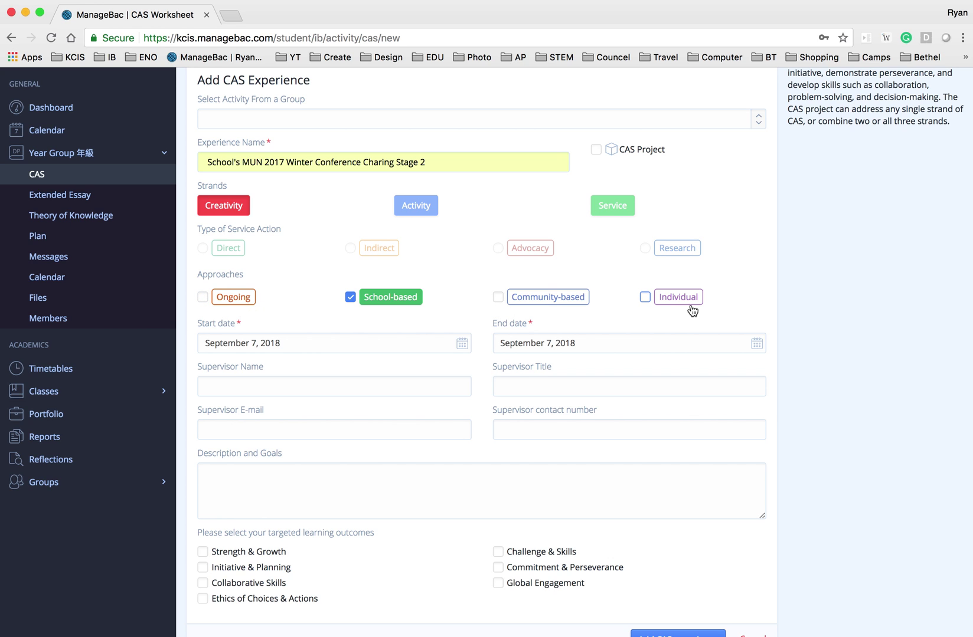
pyautogui.scroll(-1, 350, 295)
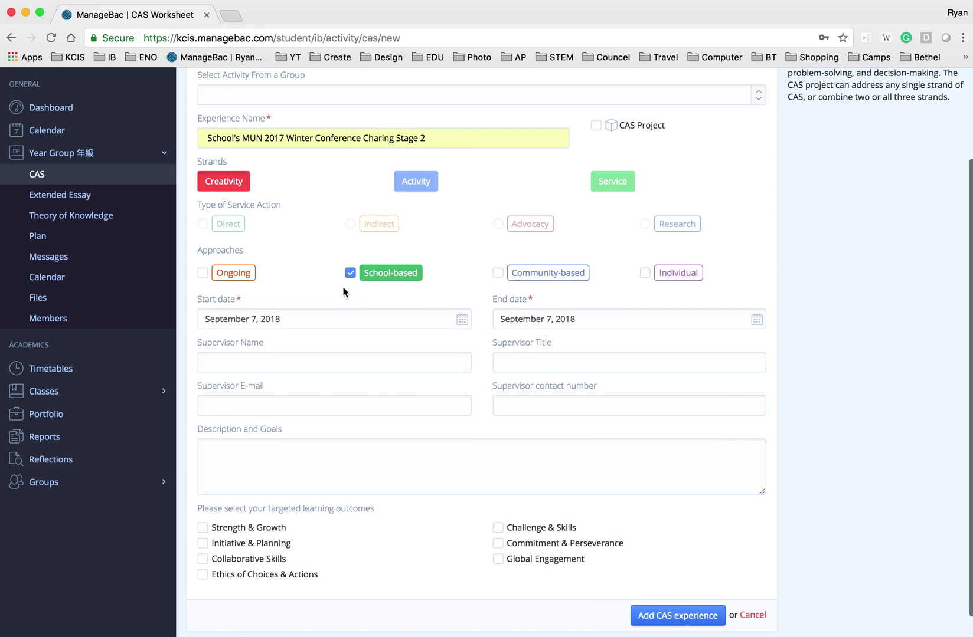
# Set the start date to September 17, 2018 and the end date to October 5, 2018.
pyautogui.click(298, 321)
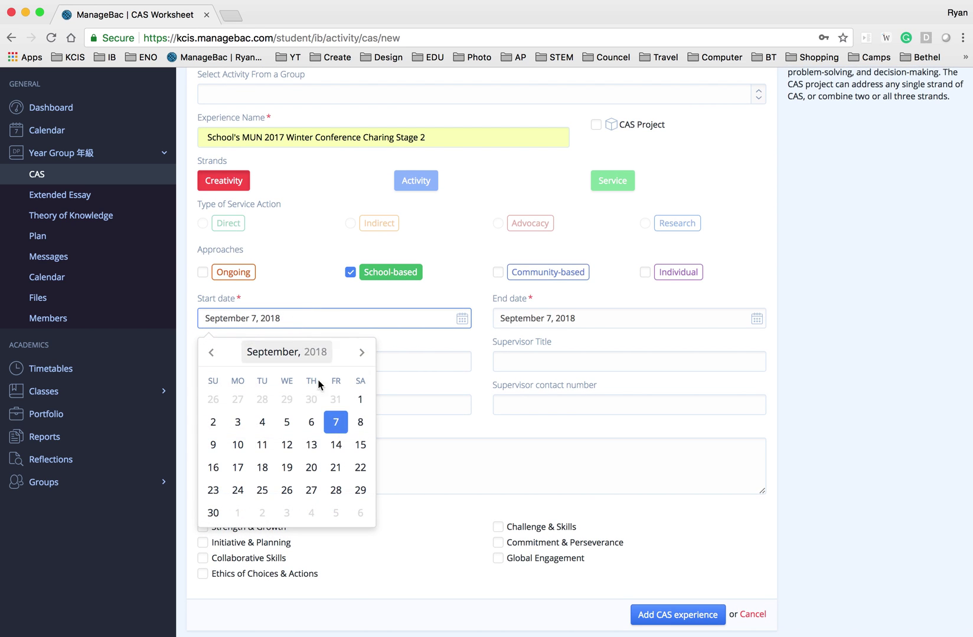
pyautogui.click(238, 469)
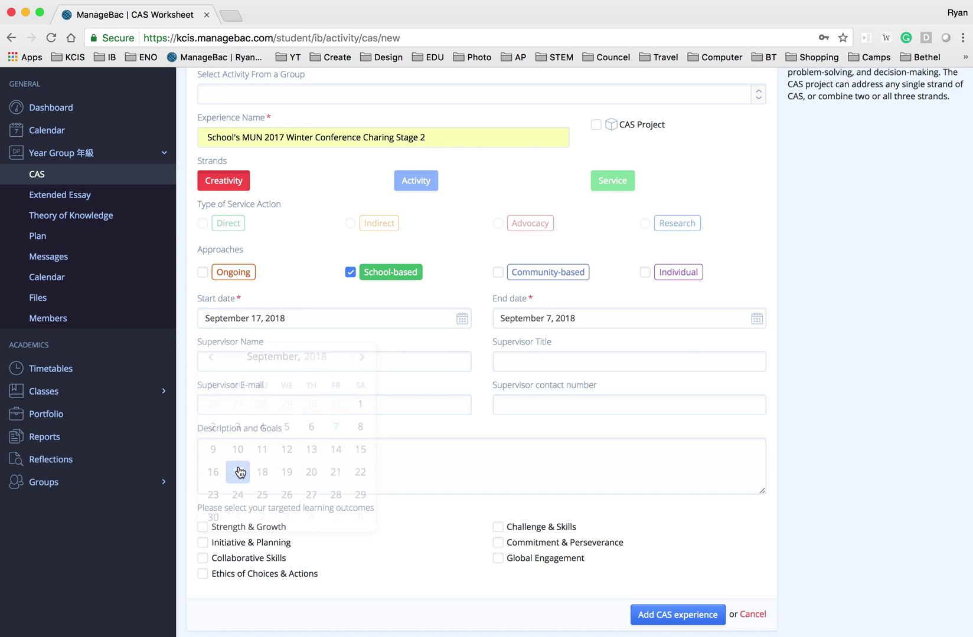
pyautogui.click(604, 322)
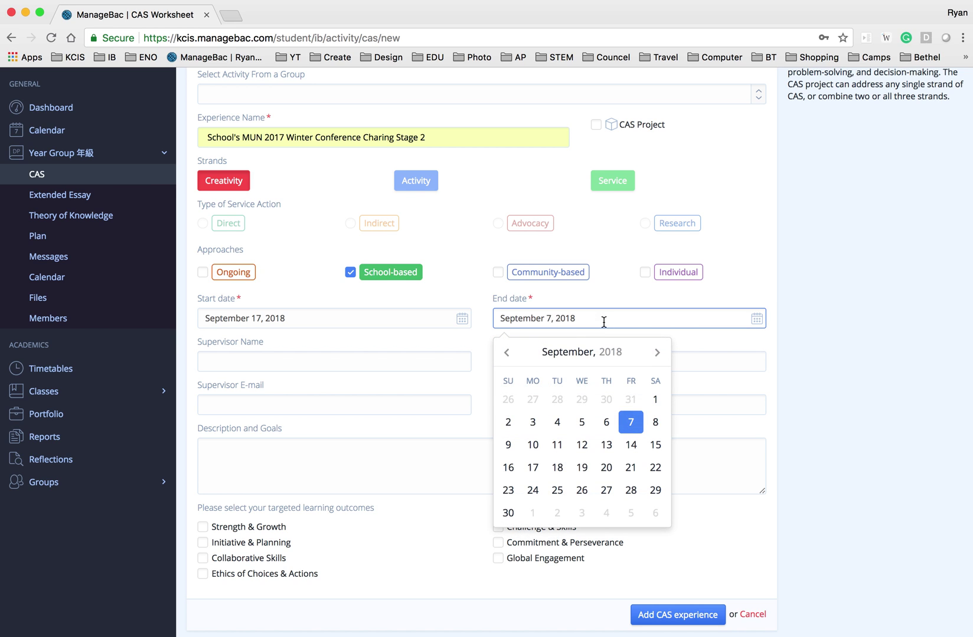
pyautogui.click(662, 359)
pyautogui.click(631, 401)
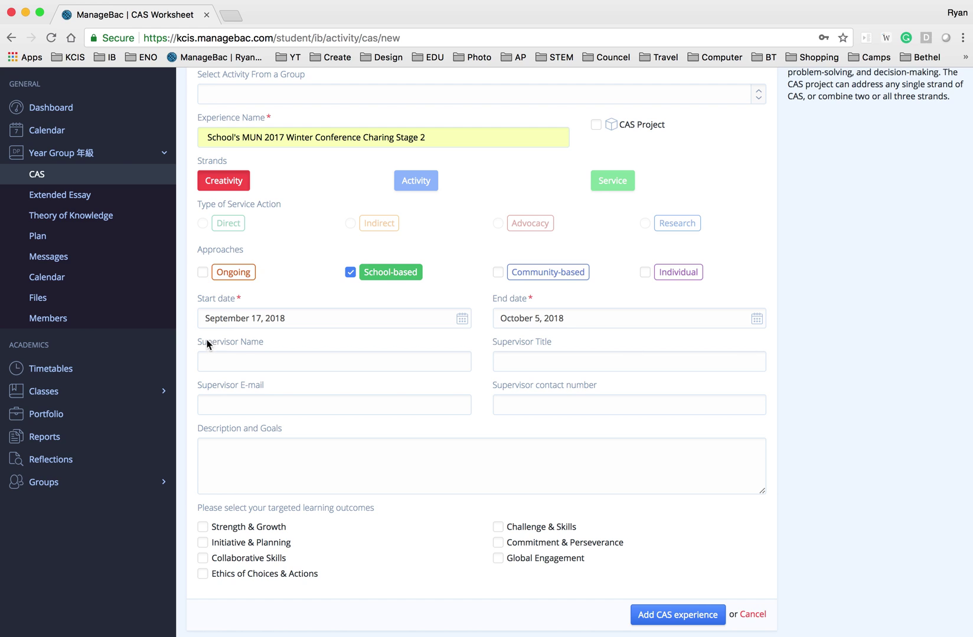
# Enter the supervisor's name, choose 'Title' as supervisor title, and type the supervisor's e-mail address.
pyautogui.click(223, 360)
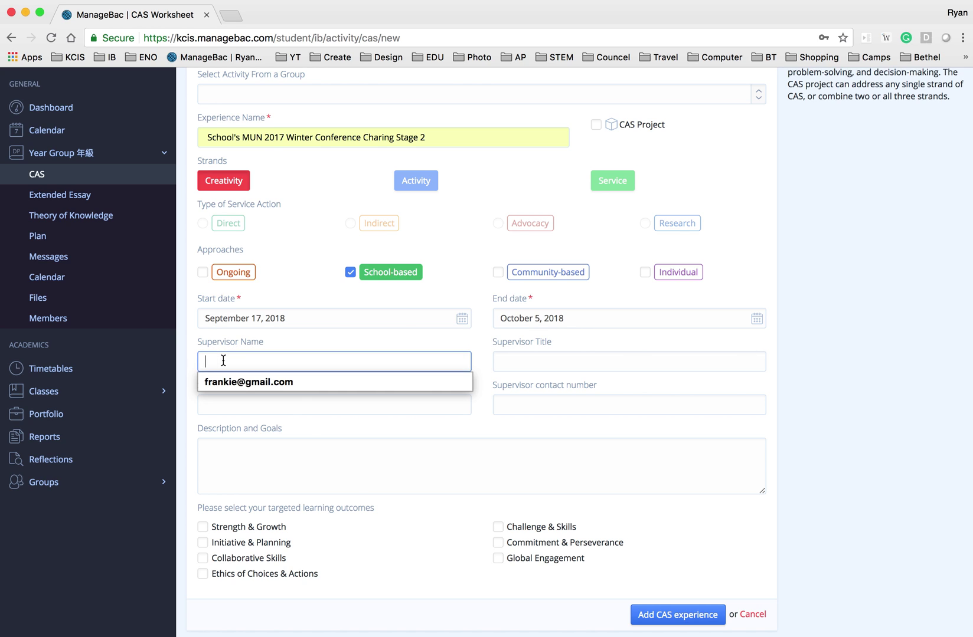
pyautogui.write('Frankie')
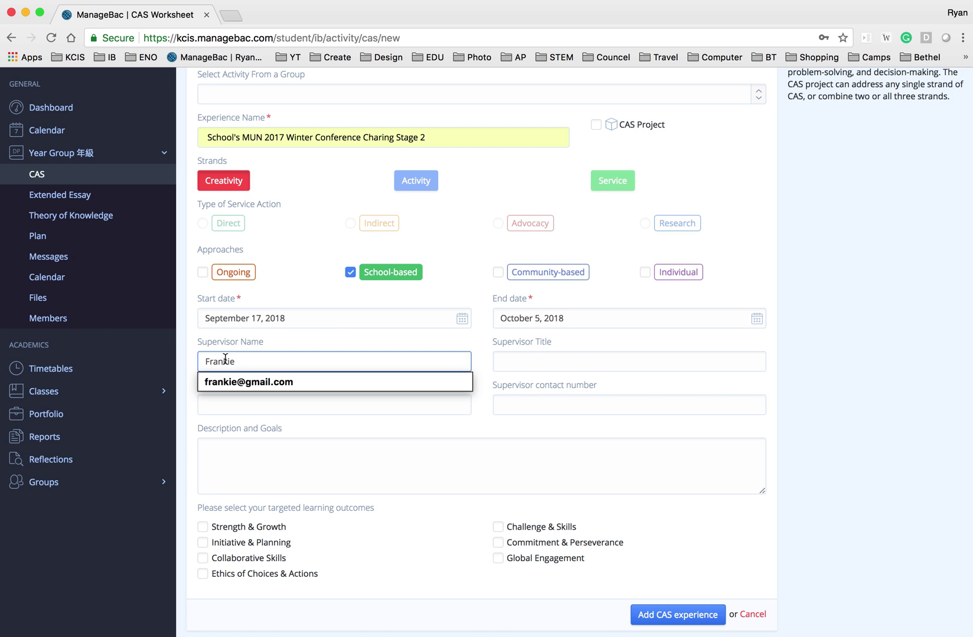
pyautogui.click(310, 348)
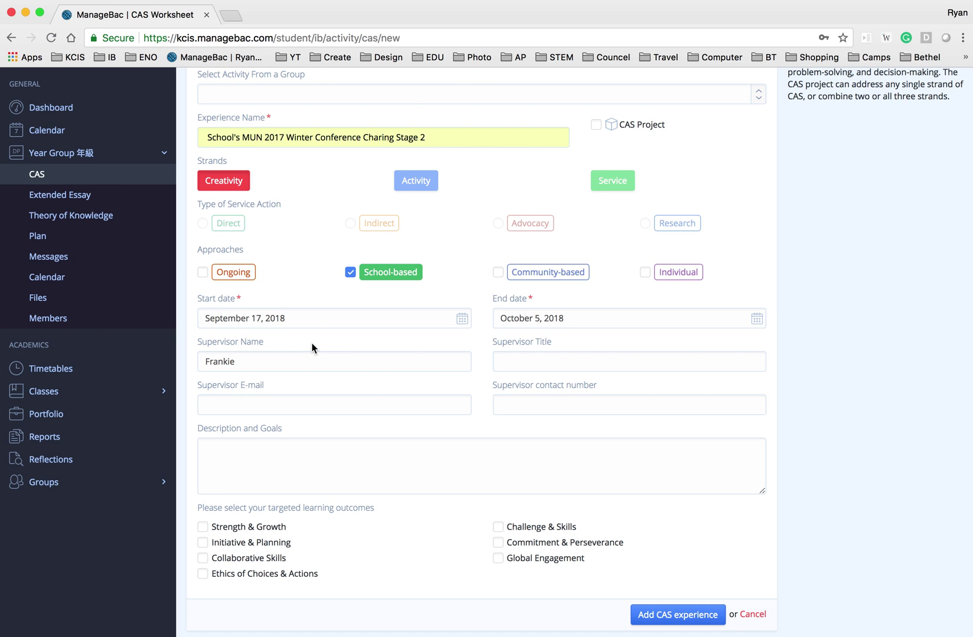
pyautogui.click(572, 359)
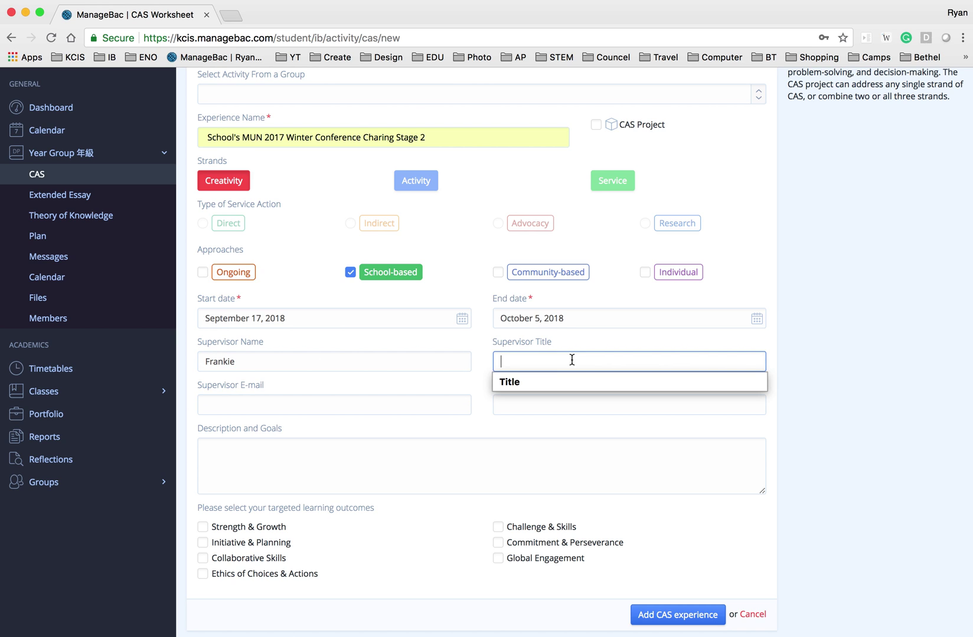
pyautogui.click(560, 381)
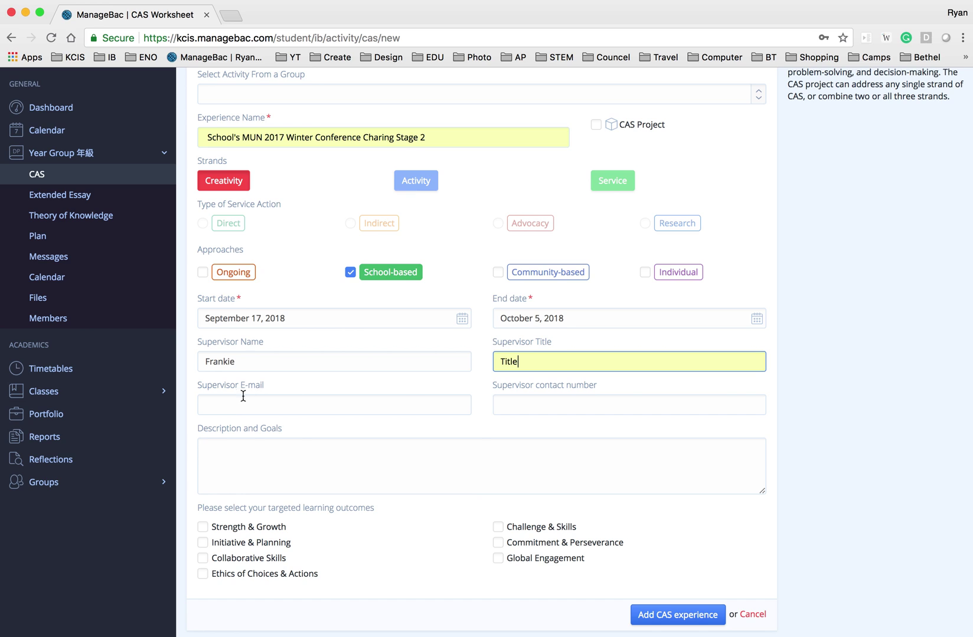
pyautogui.click(237, 401)
pyautogui.click(261, 385)
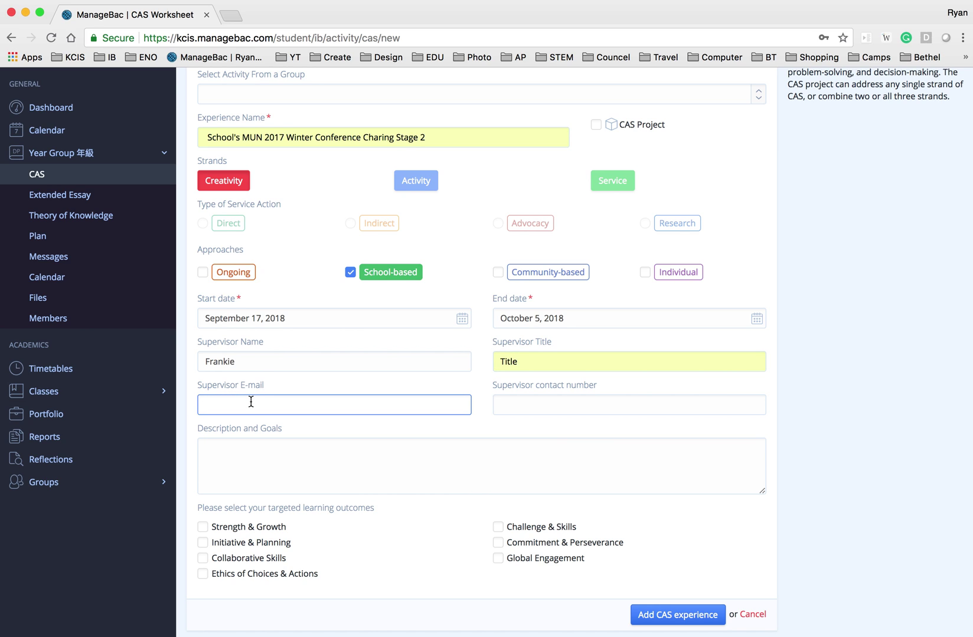
# Paste the prepared text into the Description and Goals field.
pyautogui.click(234, 461)
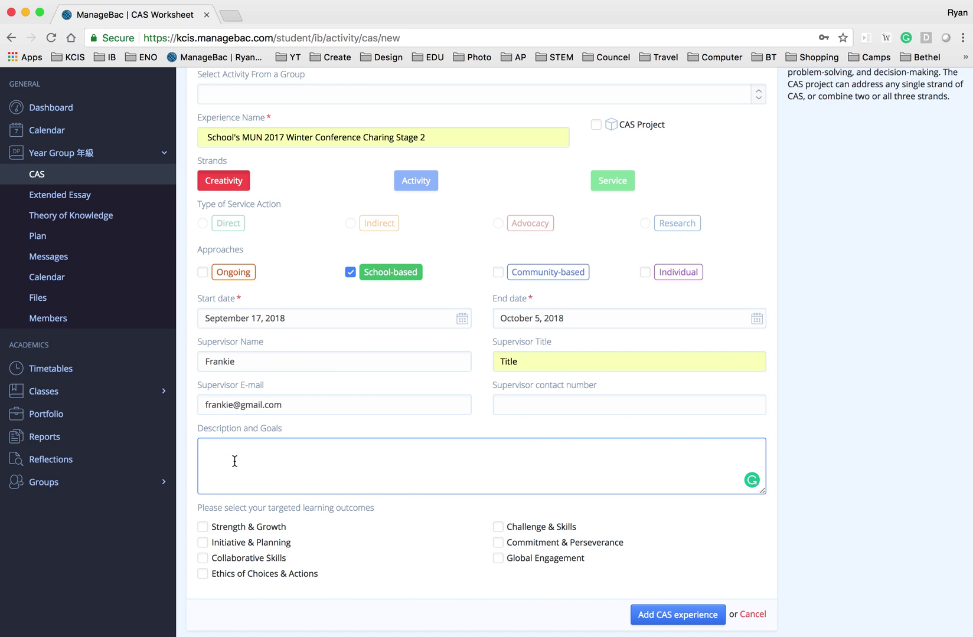
pyautogui.write("DESCRIPTION: The conference is going to take 22 hours. During the conference, as a chair, I am responsible for controlling to flow of the conference, enhancing discussions, and keeping a record of each delegate's performance. I expect myself to be fully prepared and organized, for I should be the delegates' model and a professional chair.  GOALS: | Collaborative Skills | It is barely possible for one person to do all the tasks alone. The tasks include giving orders, timing (for their speeches and caucuses), keeping scores for delegates, replying the Facebook chair group chat (if needed). I will get to play all the roles during the conference, which I believe requires a lot of communication and patience.  | Global Engagement | As MUN is an activity which broadens students' worldview, accomplishing the goal of global engagement is definitely guaranteed. My council is UNICEF, which stands for The United Nation's Children Fund, aiming to terminate the practice of child labor around the globe. Throughout the chairing process, we are obligated to guide the delegates as they try to come up with feasible, crucial solutions. In order to do so, we need to research on the council's jurisdiction and possible international cooperations.")
pyautogui.scroll(-2, 248, 467)
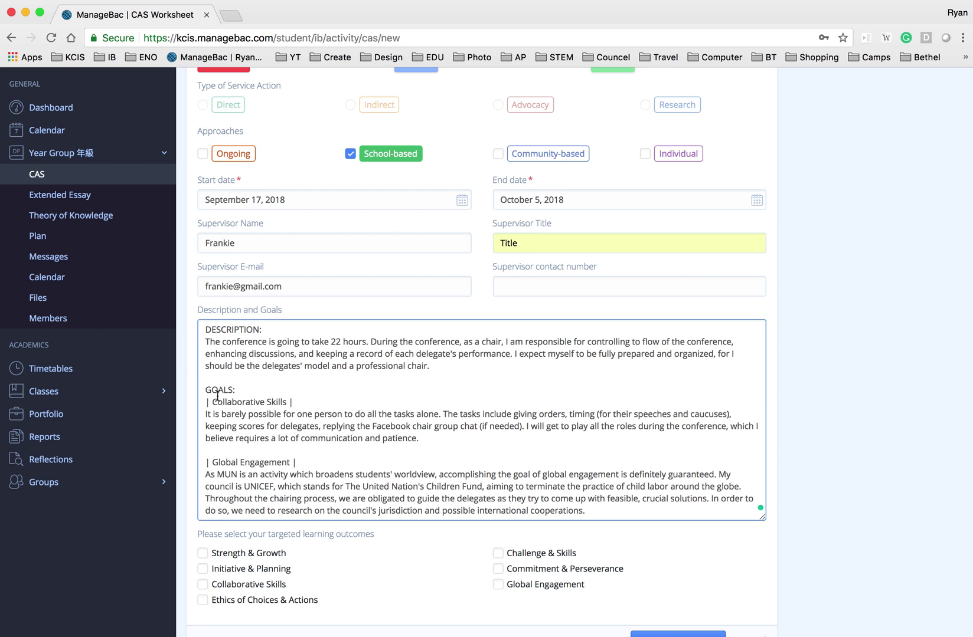
pyautogui.scroll(-3, 260, 399)
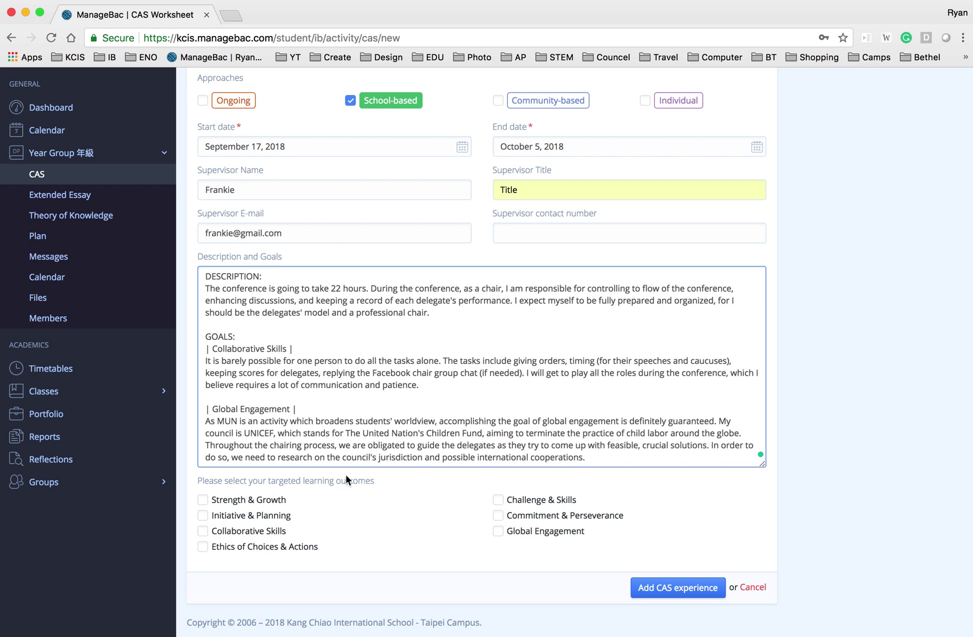
# Tick Collaborative Skills and Global Engagement as the learning outcomes.
pyautogui.click(236, 532)
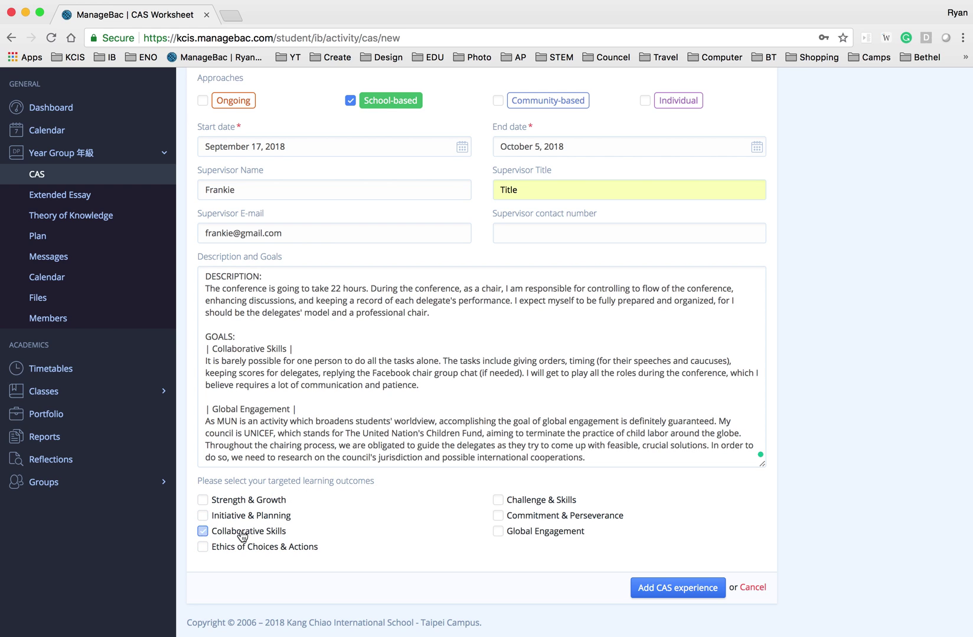
pyautogui.click(545, 533)
pyautogui.scroll(3, 387, 364)
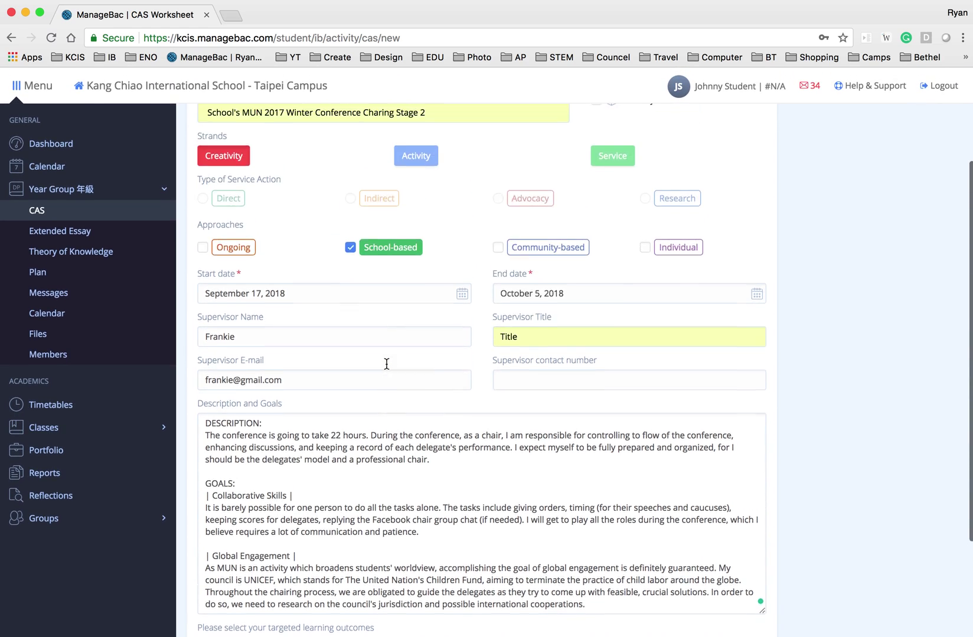
pyautogui.scroll(-5, 382, 366)
pyautogui.scroll(2, 379, 363)
pyautogui.scroll(-2, 379, 363)
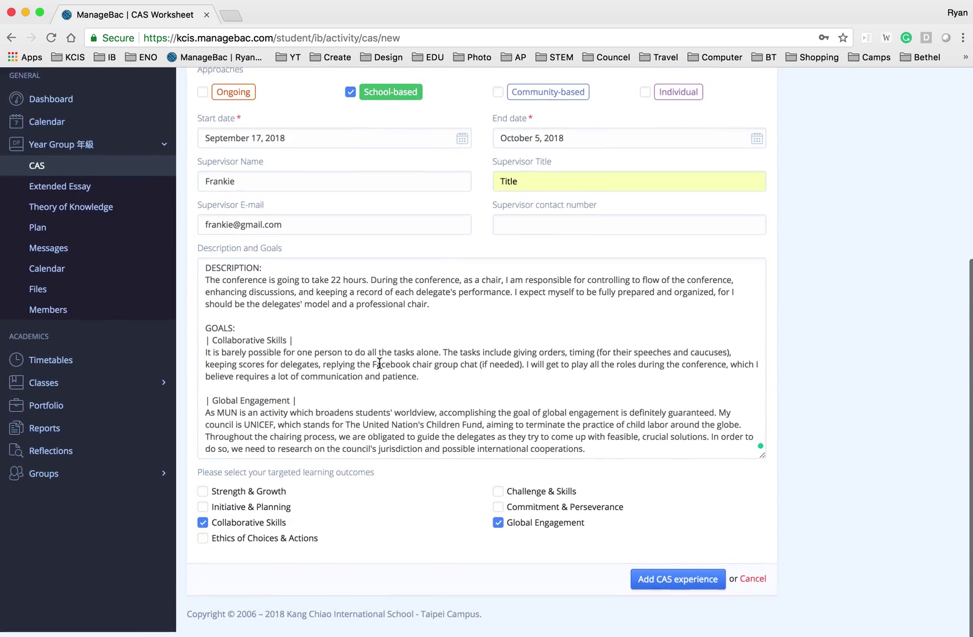
# Submit the experience and check its summary page shows it was successfully created, status To Be Determined.
pyautogui.click(657, 590)
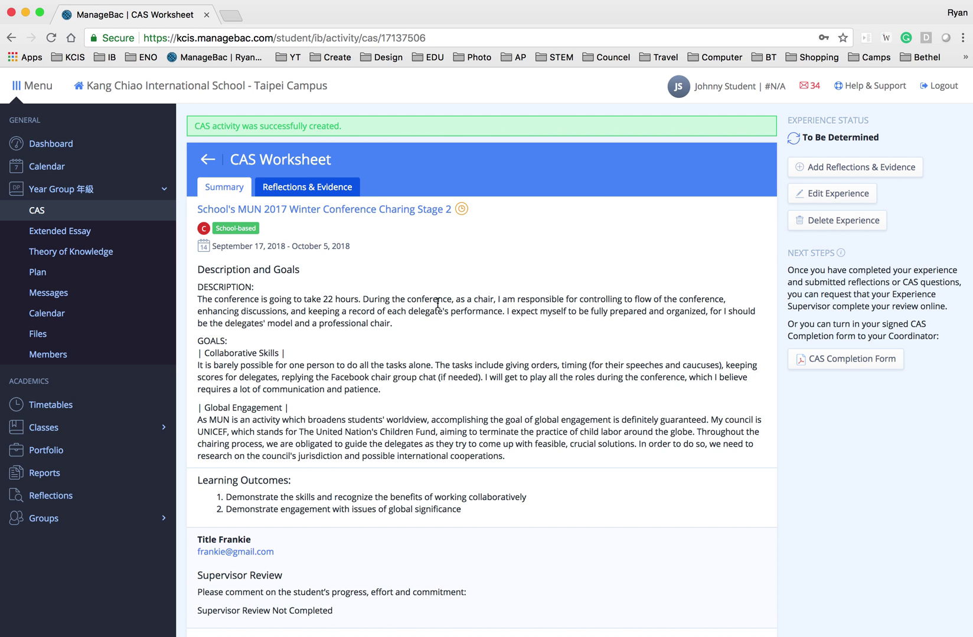
pyautogui.scroll(-1, 449, 323)
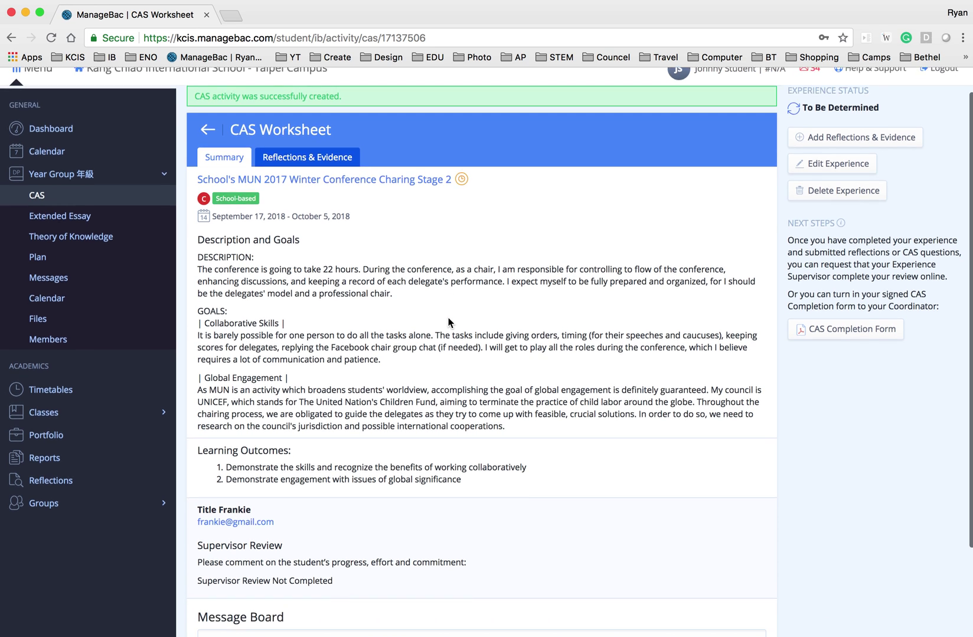
pyautogui.scroll(1, 449, 322)
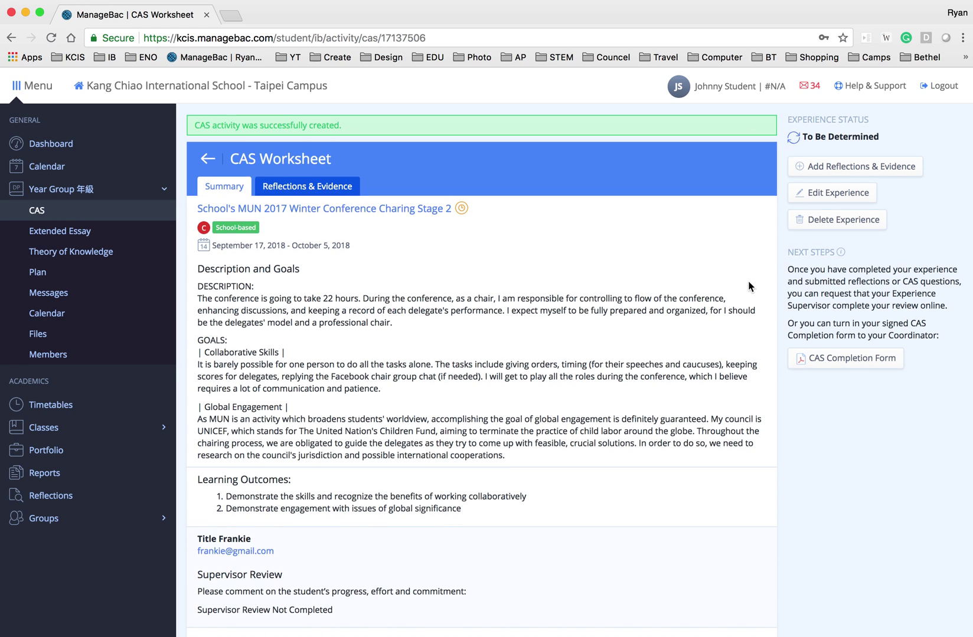
pyautogui.scroll(-1, 741, 282)
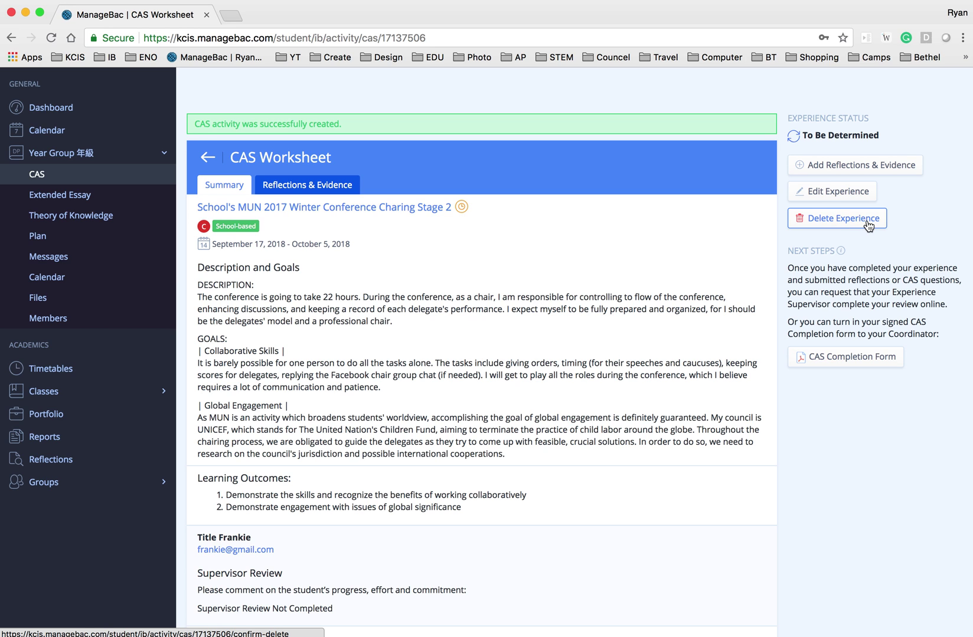
pyautogui.scroll(-5, 618, 372)
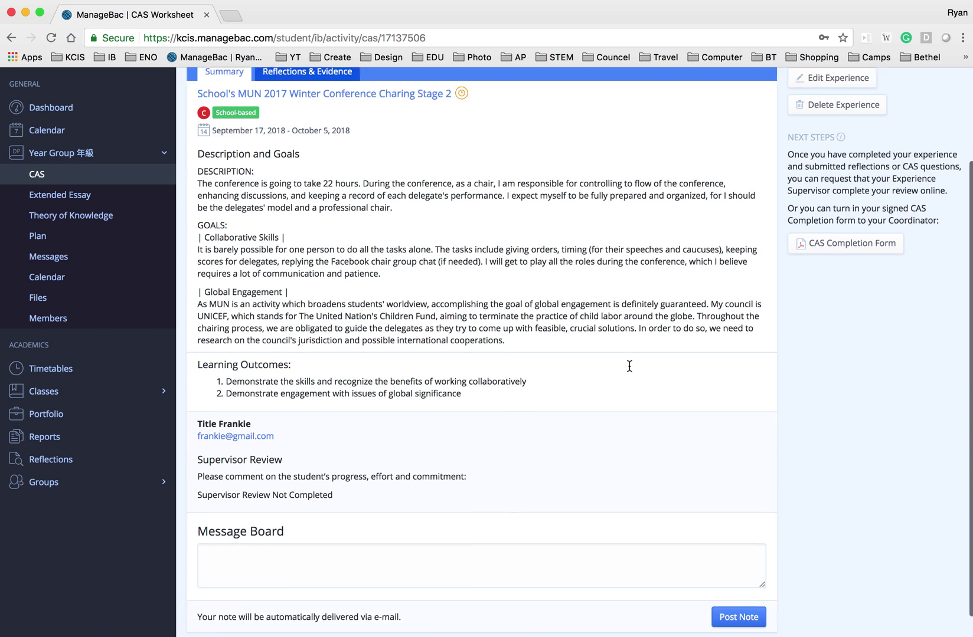
pyautogui.scroll(3, 627, 363)
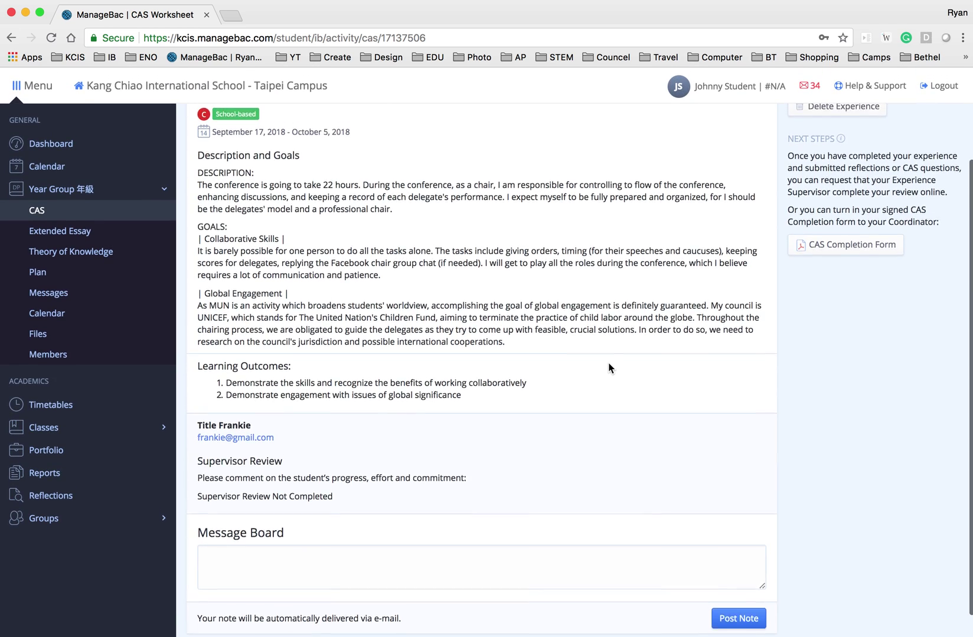
pyautogui.scroll(-3, 721, 365)
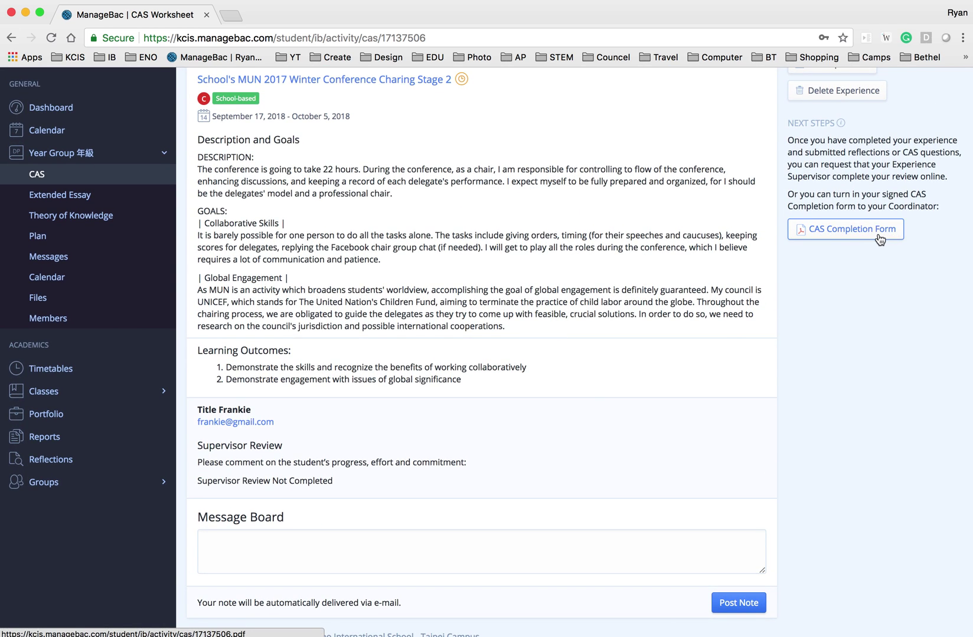
pyautogui.click(880, 233)
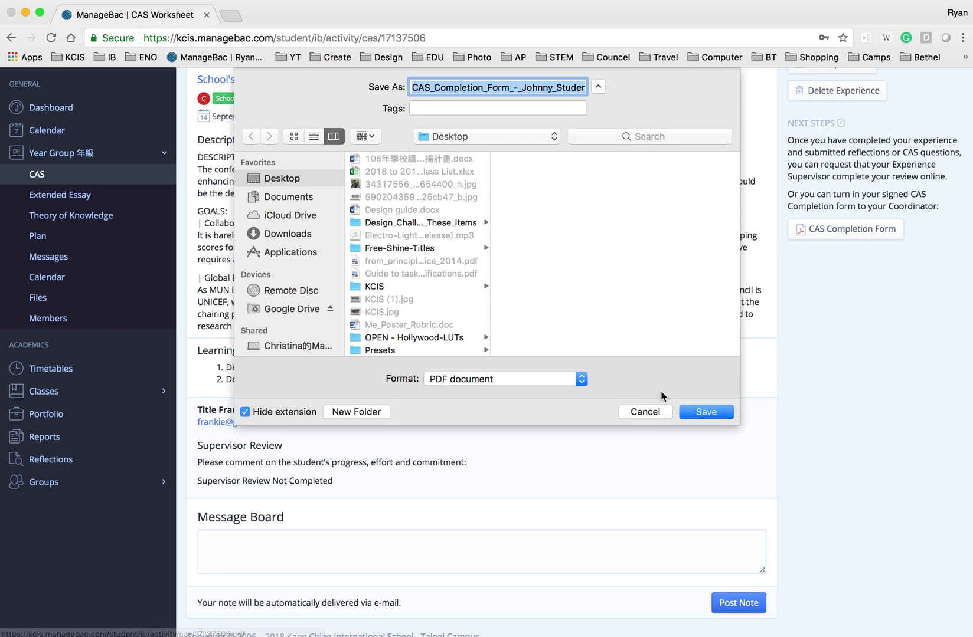
pyautogui.click(639, 412)
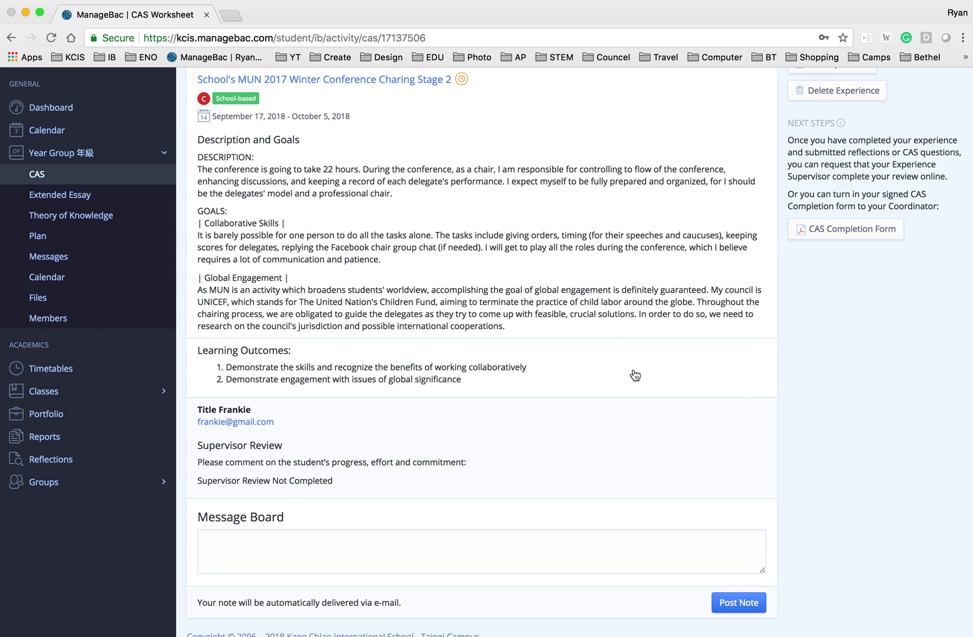
pyautogui.scroll(-1, 590, 310)
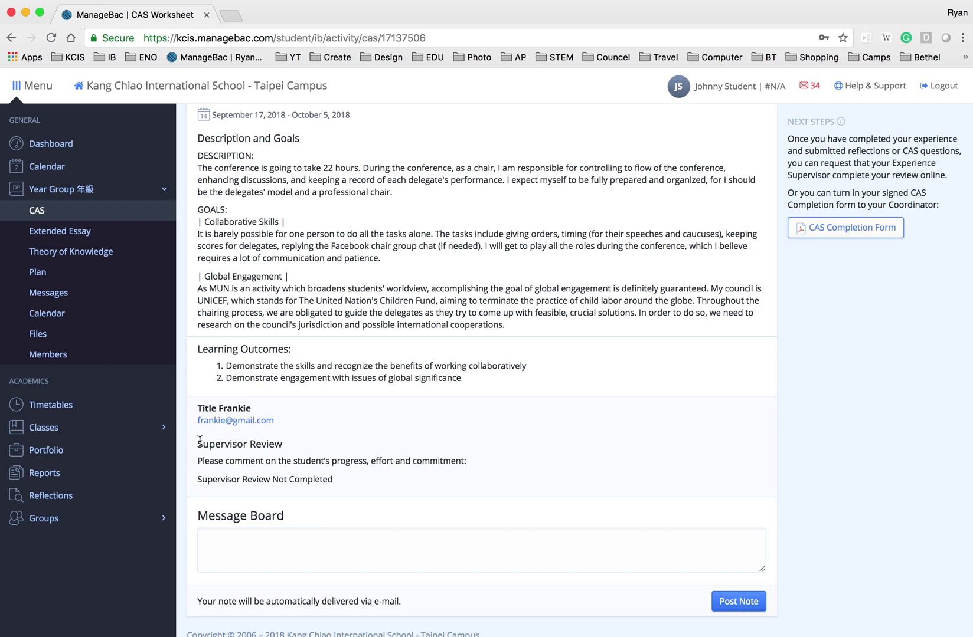
pyautogui.moveTo(197, 450); pyautogui.dragTo(246, 436)
pyautogui.click(424, 395)
pyautogui.scroll(1, 424, 395)
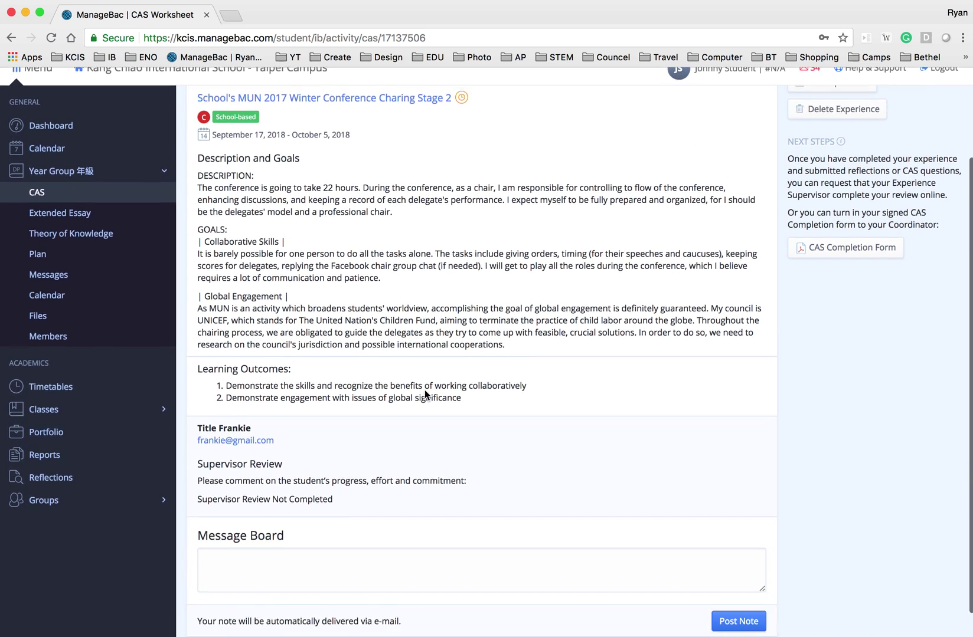
pyautogui.scroll(2, 425, 391)
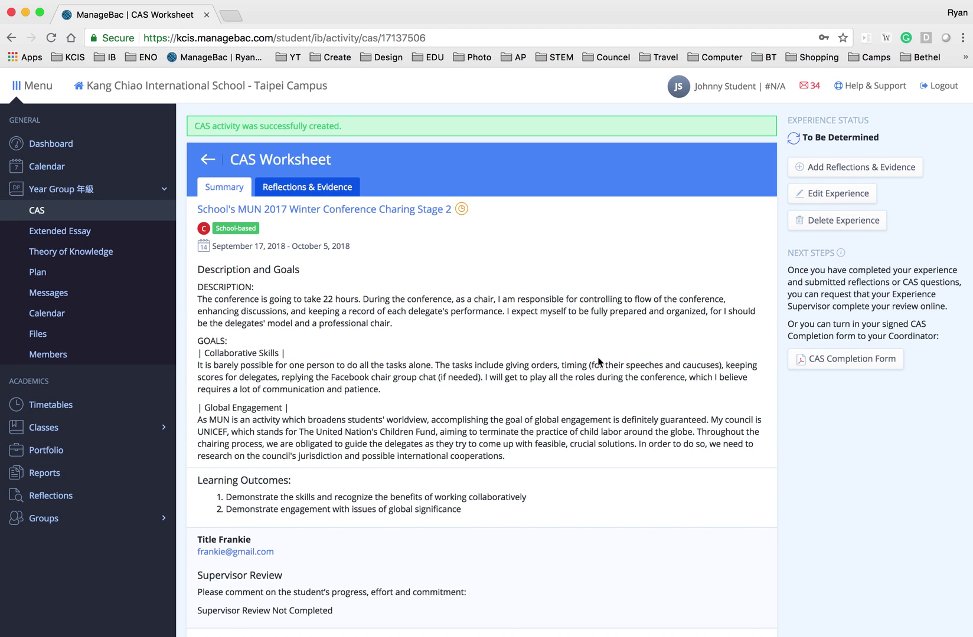